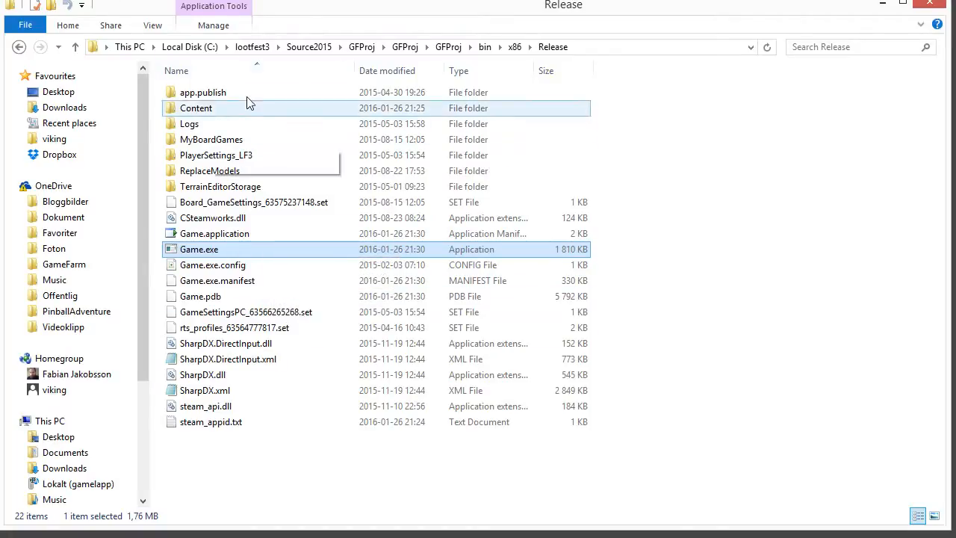
Step: Leave the Release folder for the Windows Start screen
key("super")
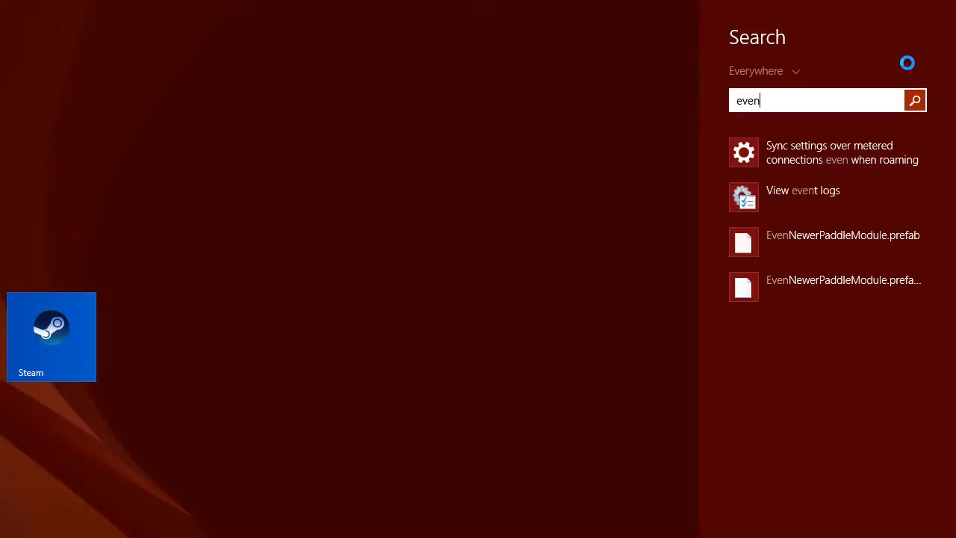
Step: Choose "View event logs" from the search results to launch Event Viewer
key("Down")
key("Down")
key("Return")
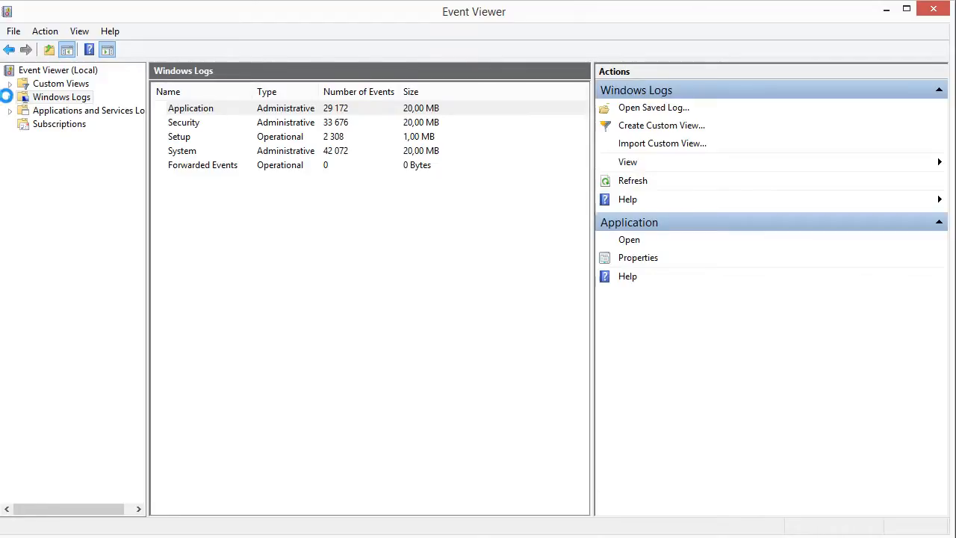
Step: Expand Windows Logs, show the Application log and scroll down to the Game.exe error events
left_click(8, 96)
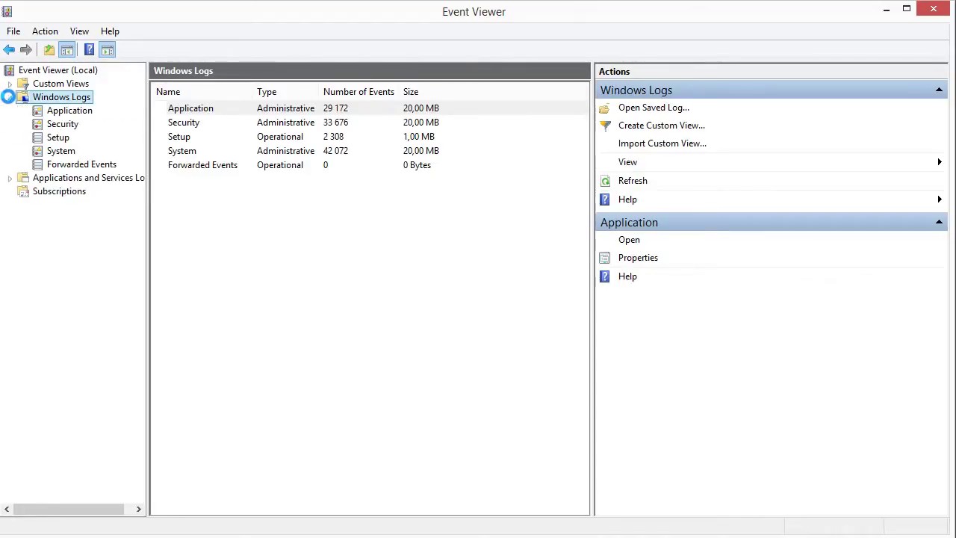
left_click(61, 111)
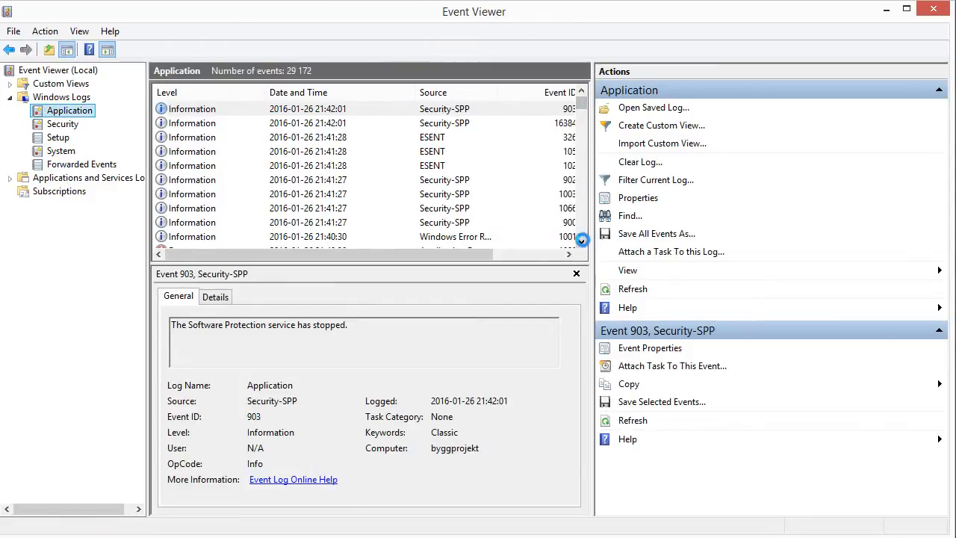
left_click(582, 241)
left_click(582, 240)
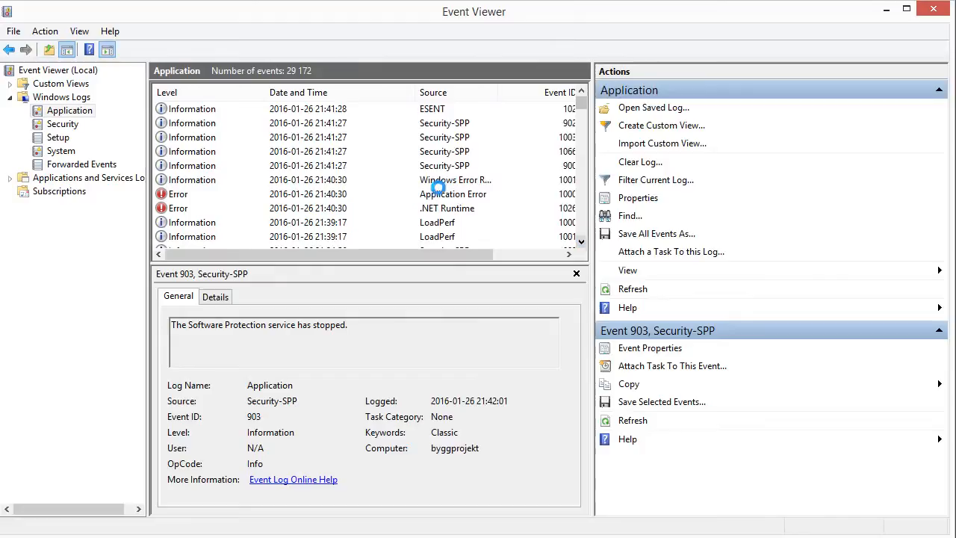
Step: Select the Application Error event 1000, then the .NET Runtime error event 1026 for Game.exe
left_click(179, 194)
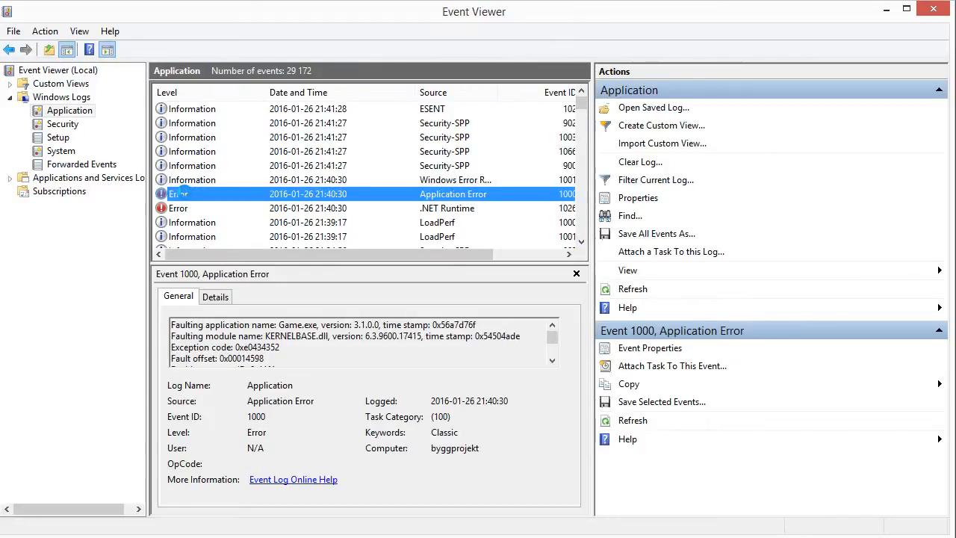
left_click(448, 209)
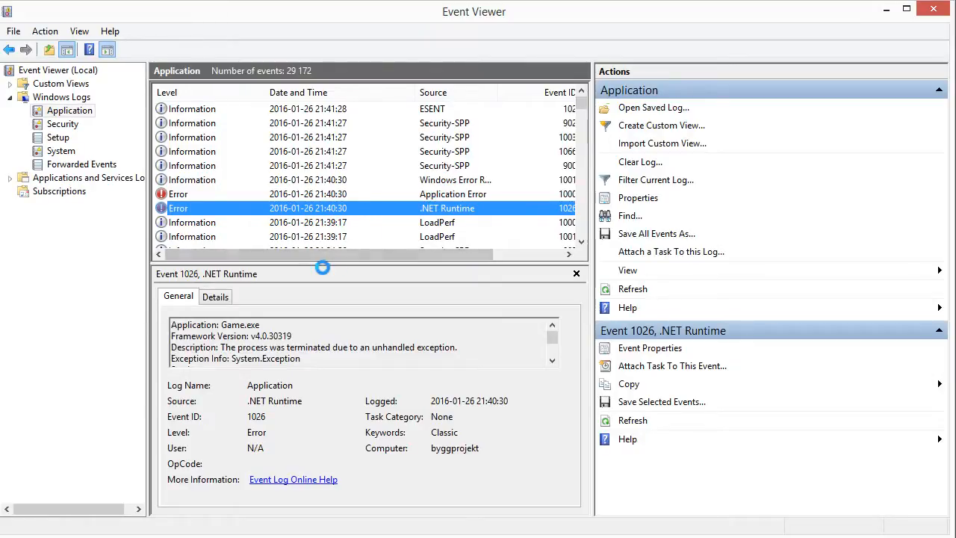
Step: Enlarge the details pane and select the whole Game.exe exception and stack trace text
left_click_drag(323, 263, 316, 143)
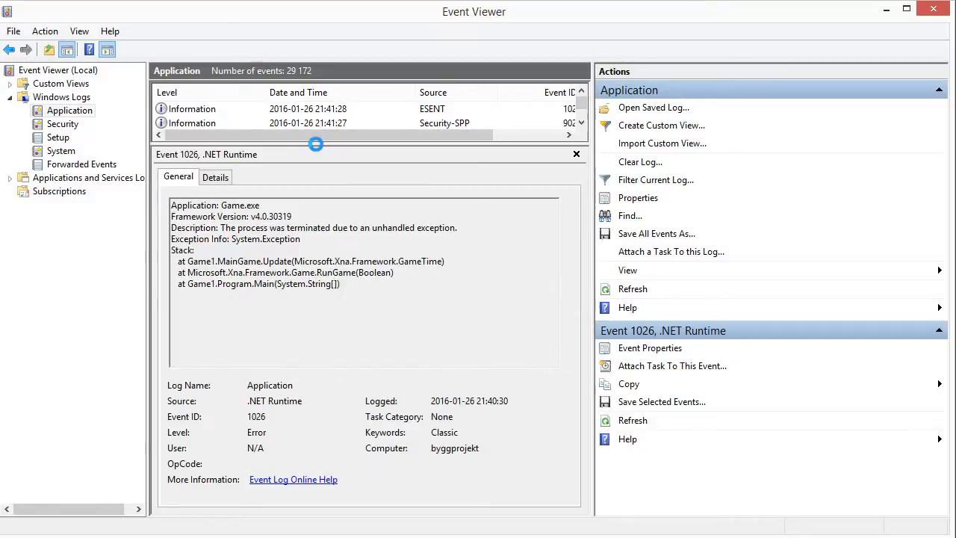
left_click_drag(369, 287, 174, 199)
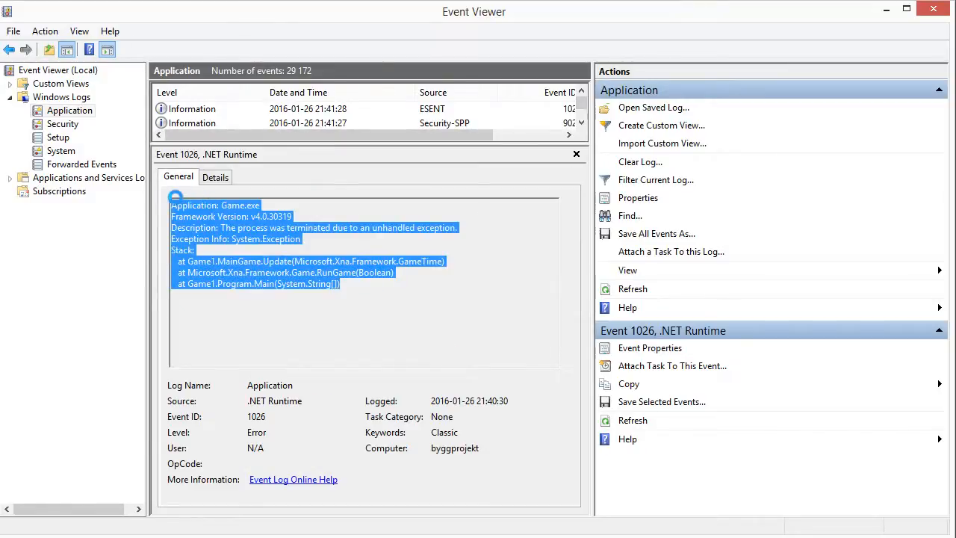
left_click(313, 240)
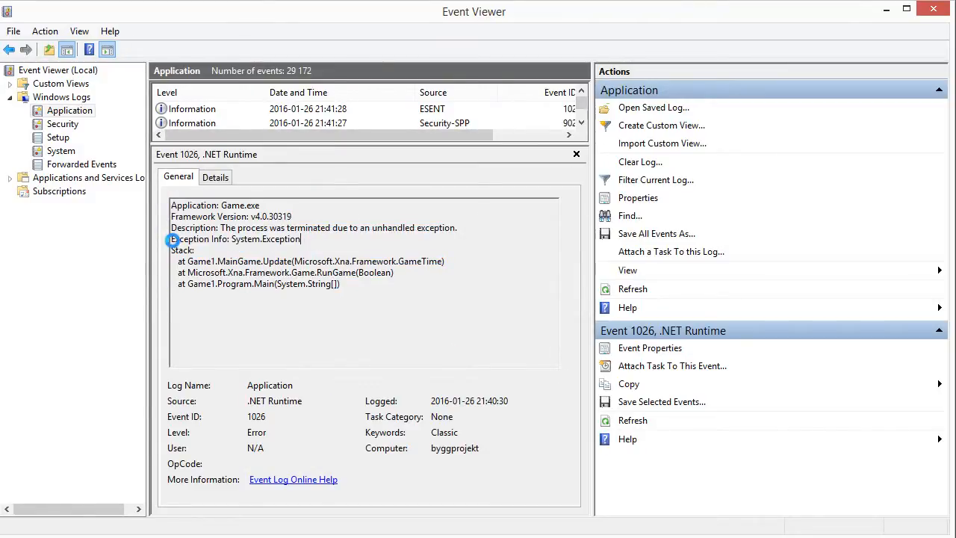
left_click_drag(173, 240, 303, 228)
left_click(310, 240)
left_click_drag(377, 288, 160, 202)
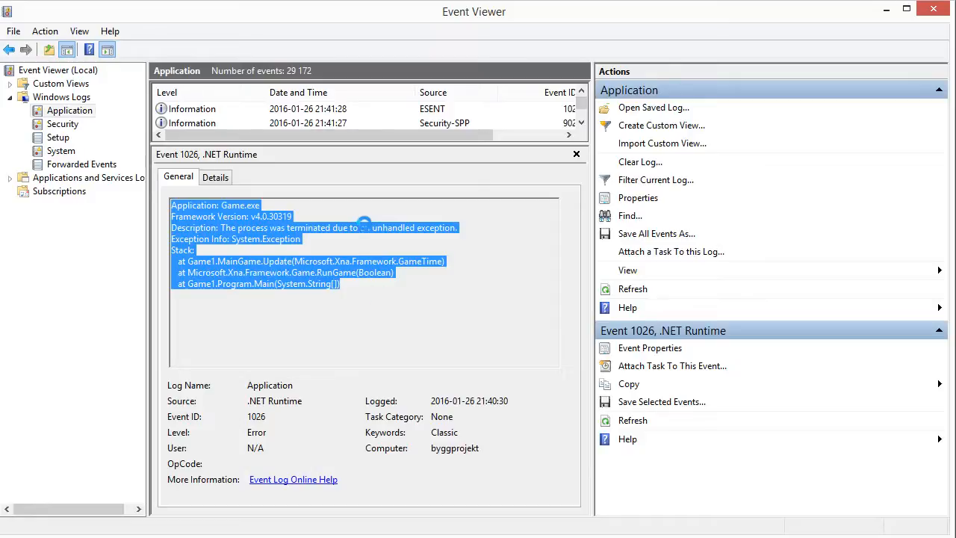
left_click(369, 295)
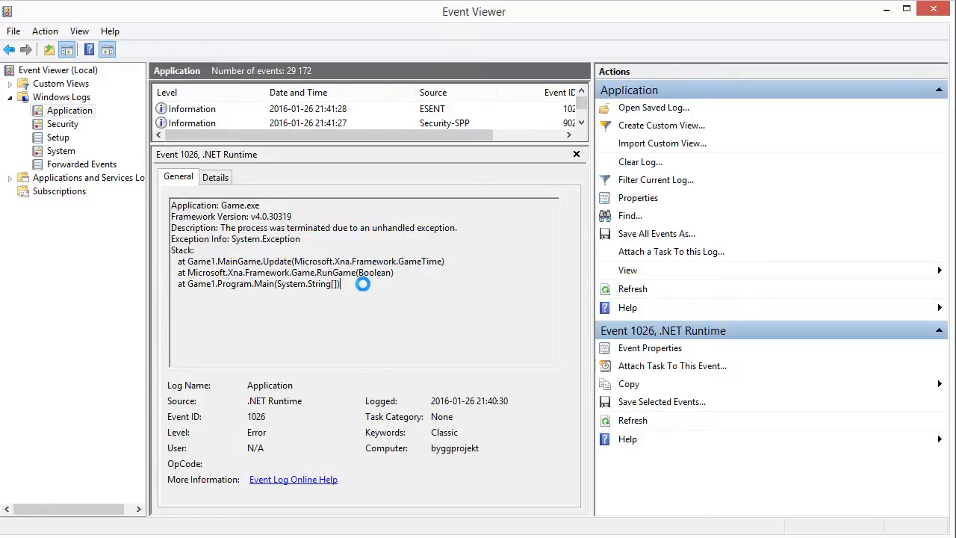